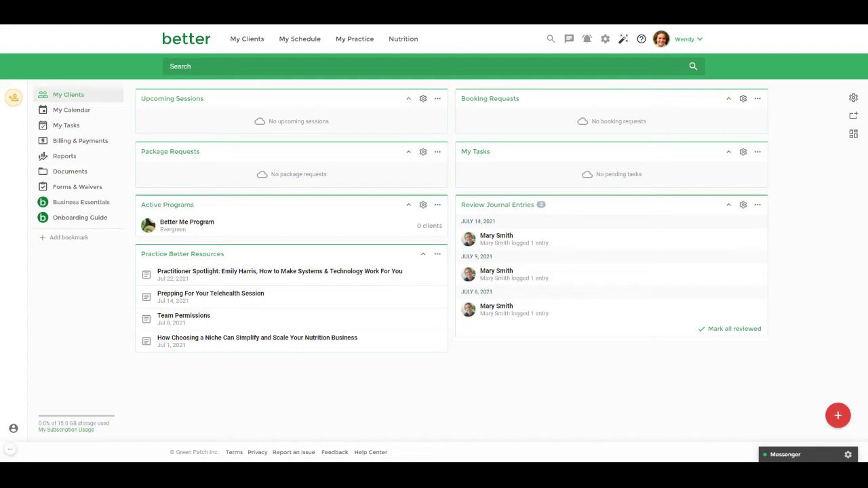
# Open the listed client's record and view their payment plans under Billing & Payments
pyautogui.click(105, 99)
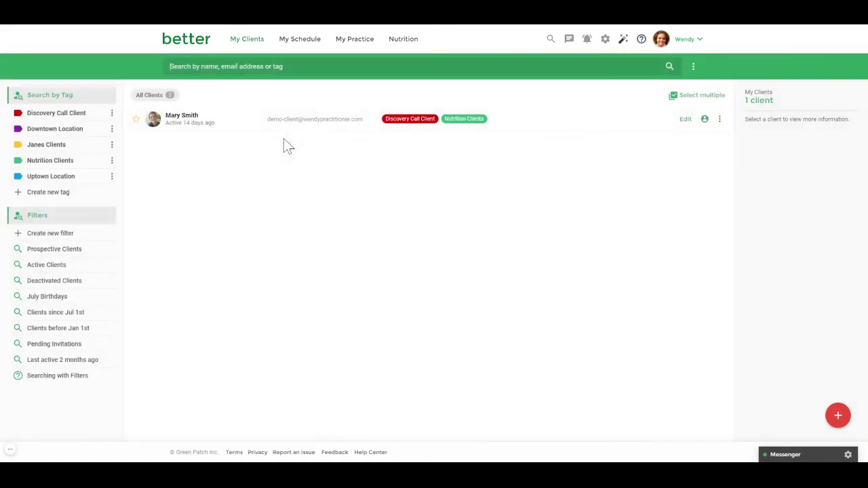
pyautogui.click(186, 126)
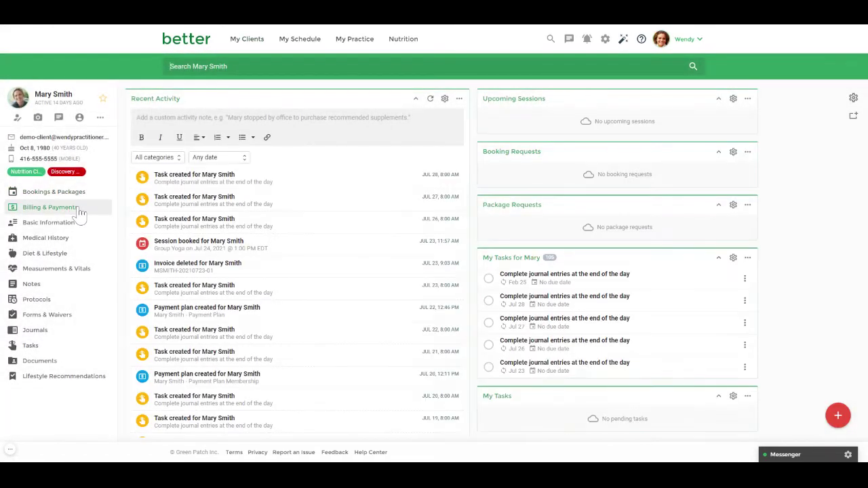
pyautogui.click(79, 206)
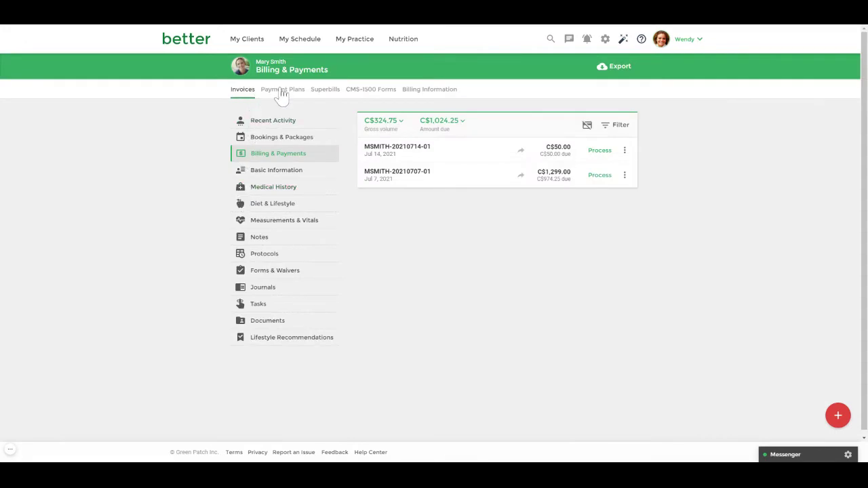
pyautogui.click(281, 95)
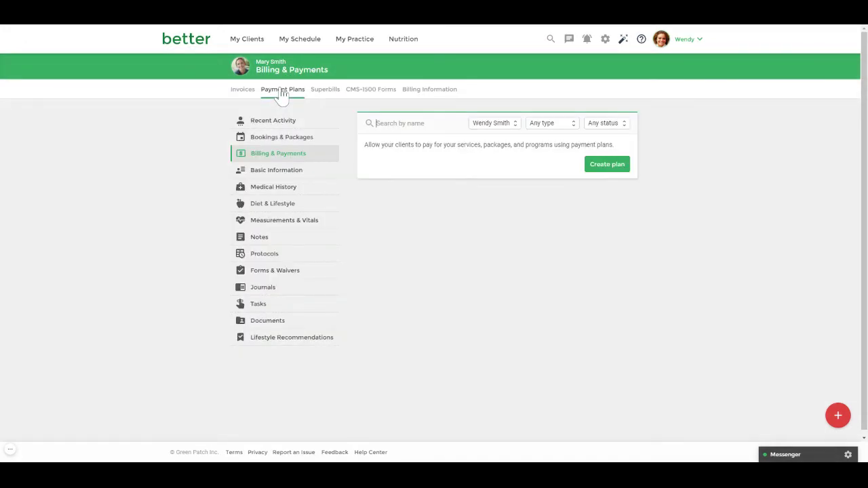
pyautogui.click(838, 415)
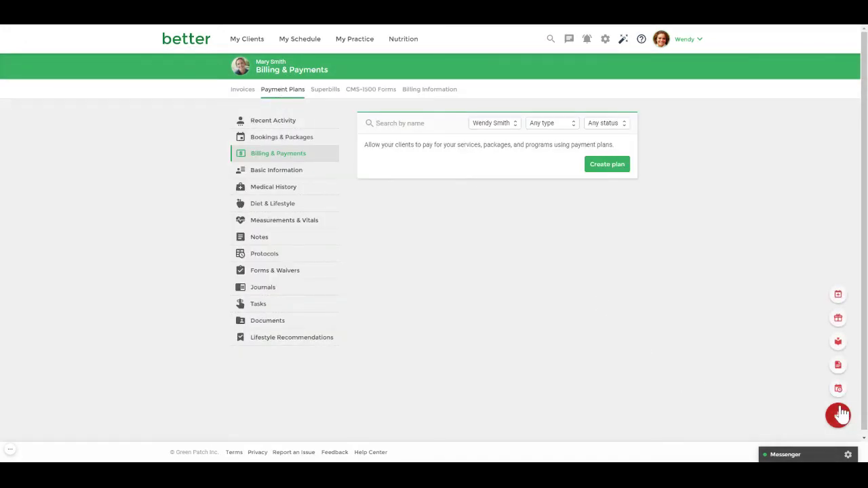
pyautogui.click(838, 390)
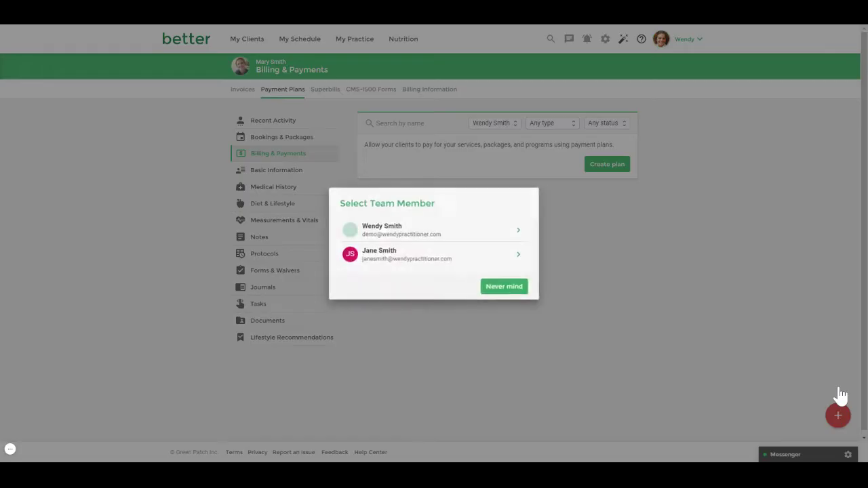
pyautogui.click(525, 293)
# Open the practice-wide Billing & Payments area and show its payment plans
pyautogui.click(354, 39)
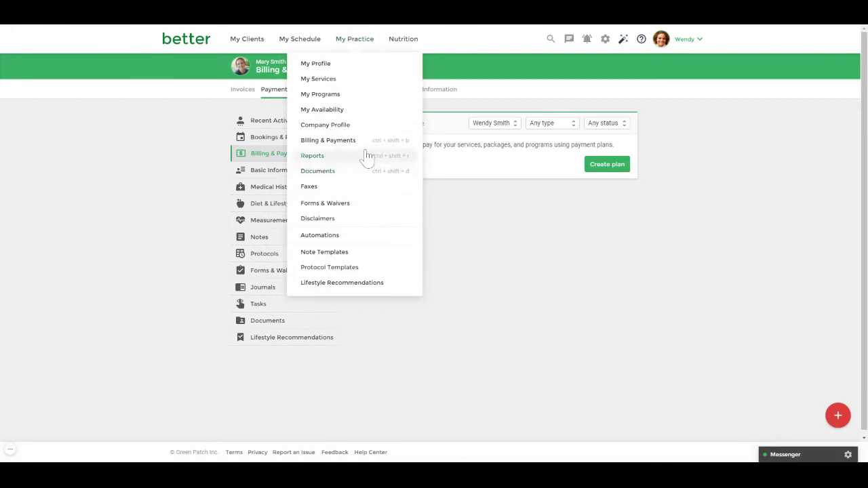
pyautogui.click(342, 140)
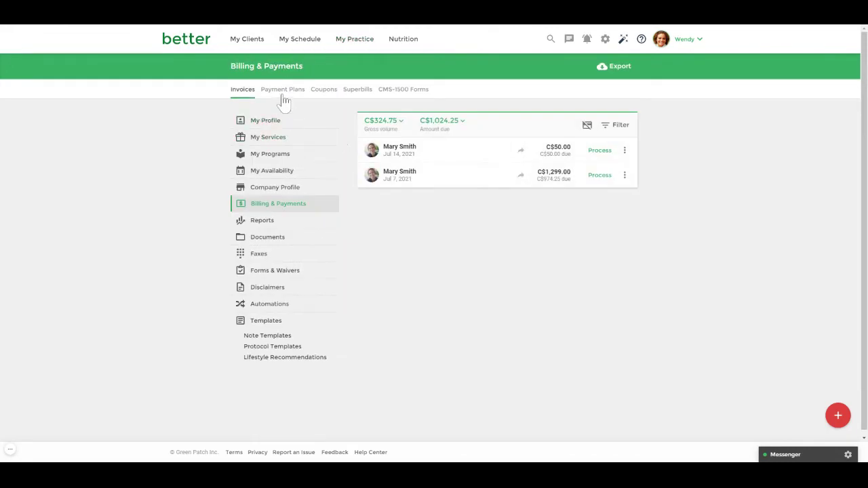
pyautogui.click(283, 95)
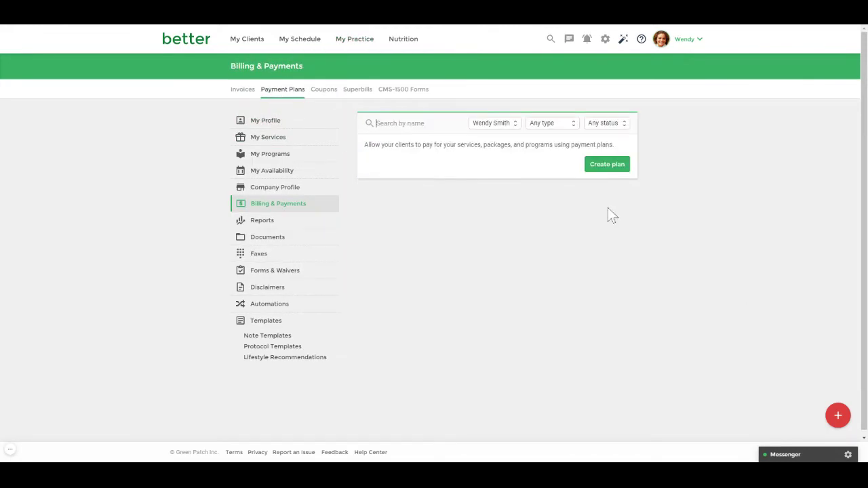
# Start a new payment plan for the first listed team member and the existing client, processing payments with "Charge card if available"
pyautogui.click(838, 417)
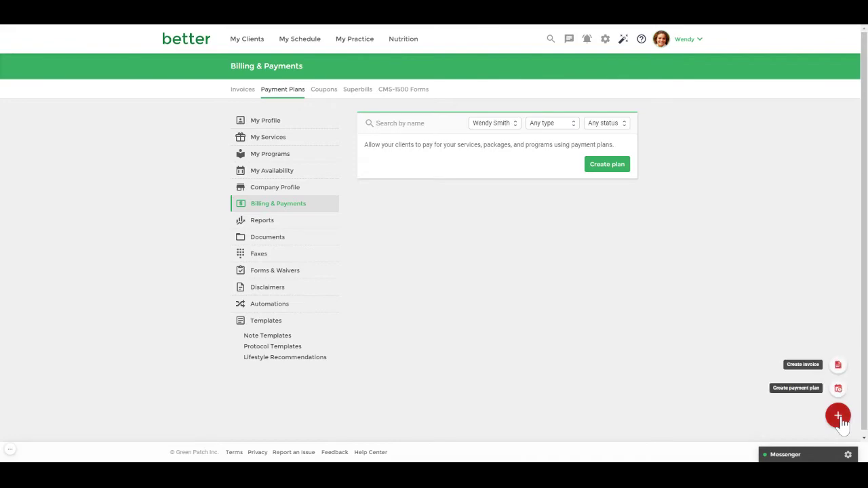
pyautogui.click(839, 390)
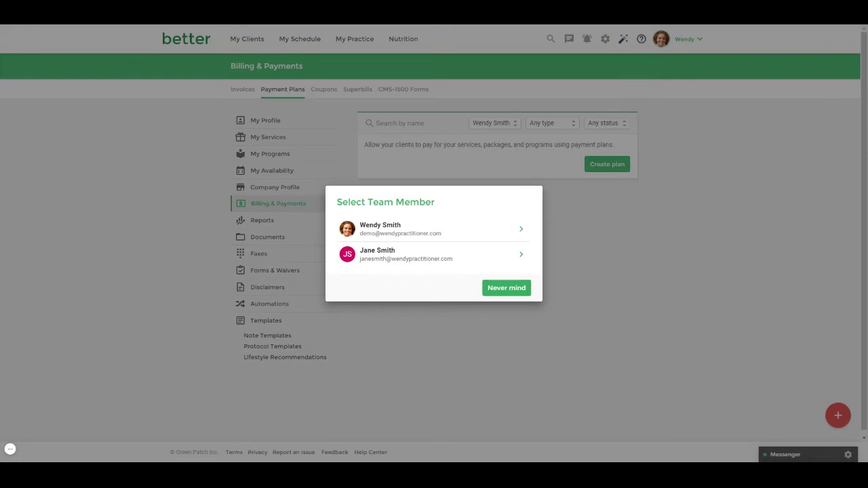
pyautogui.click(442, 230)
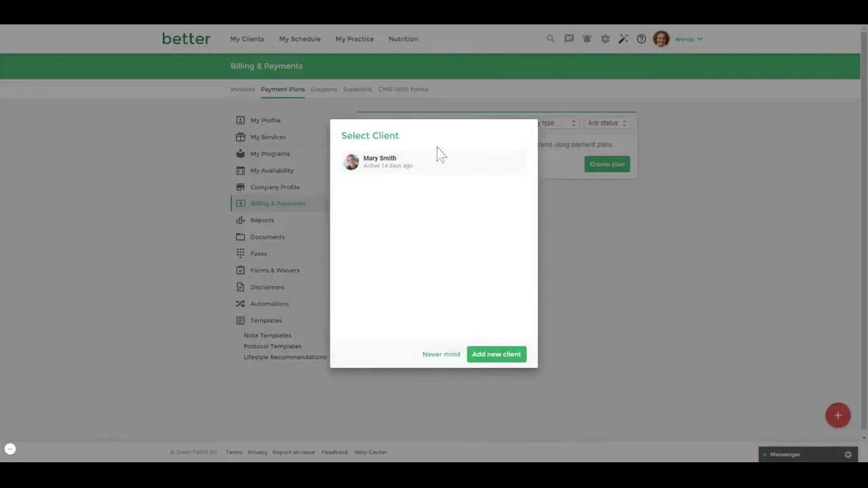
pyautogui.click(432, 162)
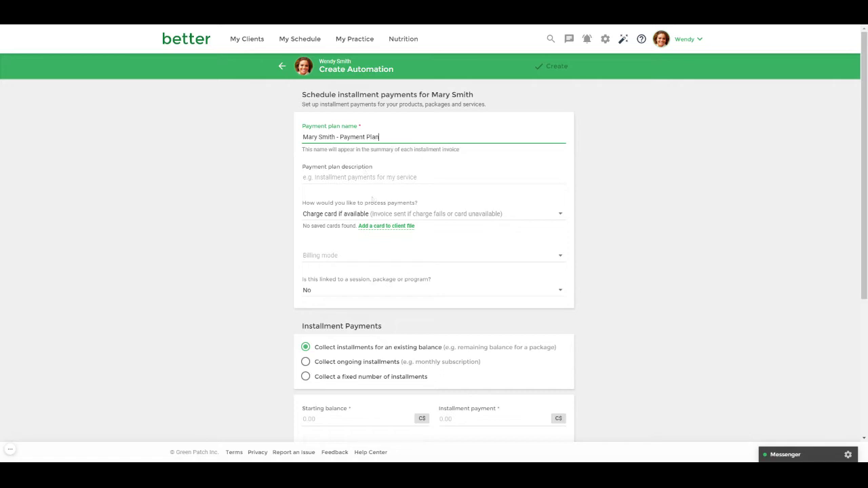
pyautogui.click(395, 213)
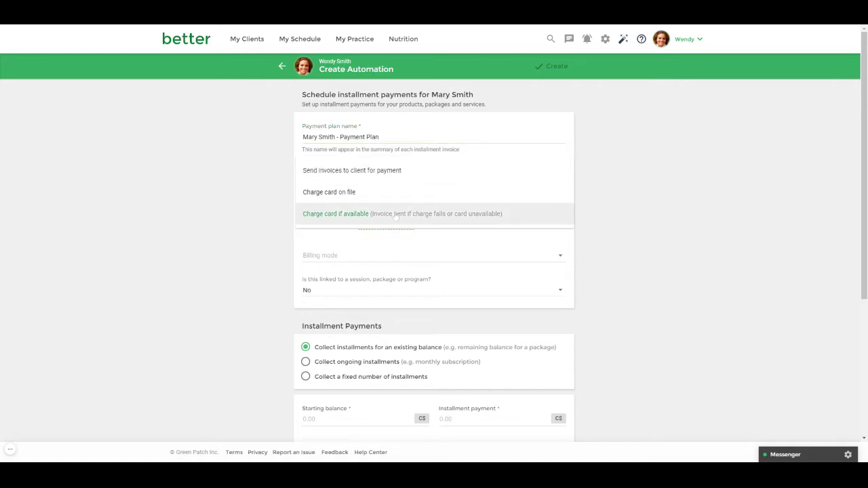
pyautogui.click(396, 214)
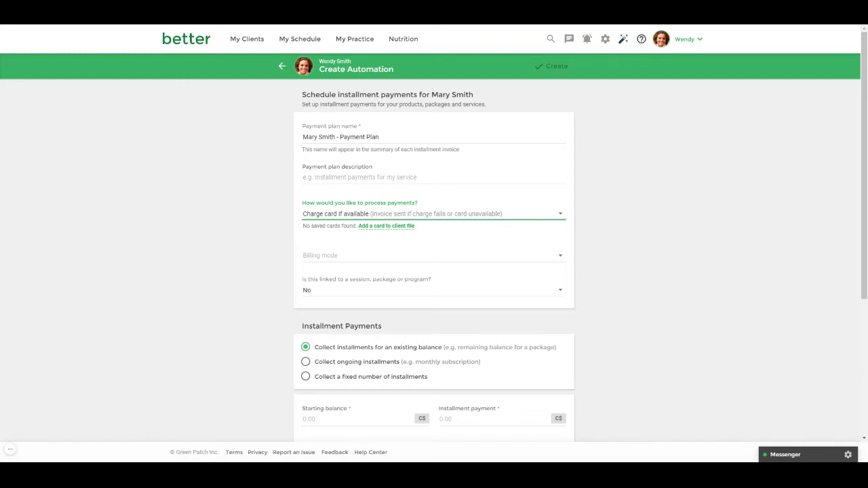
# Try linking the plan to the Better Me 6 months Package without applying prior payments, and set the link back to No
pyautogui.click(434, 290)
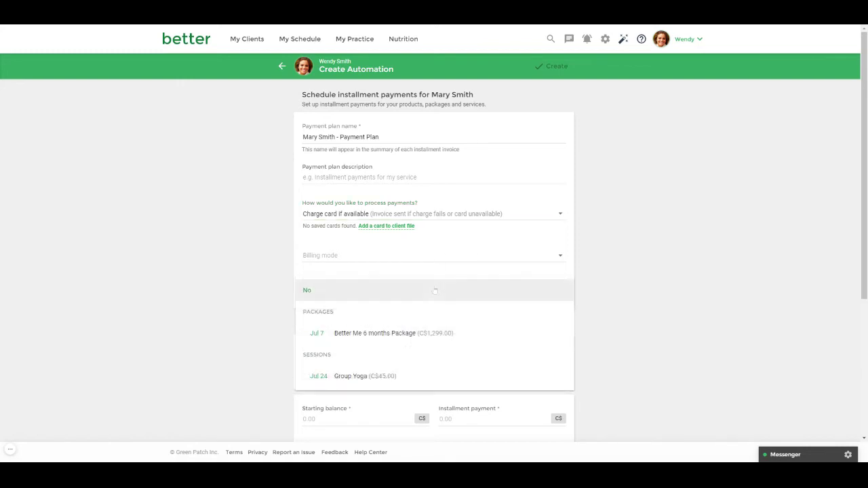
pyautogui.click(413, 335)
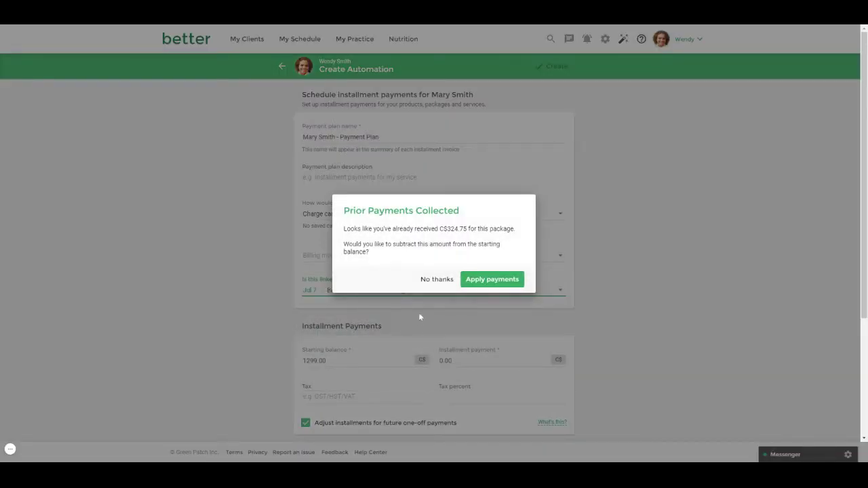
pyautogui.click(435, 280)
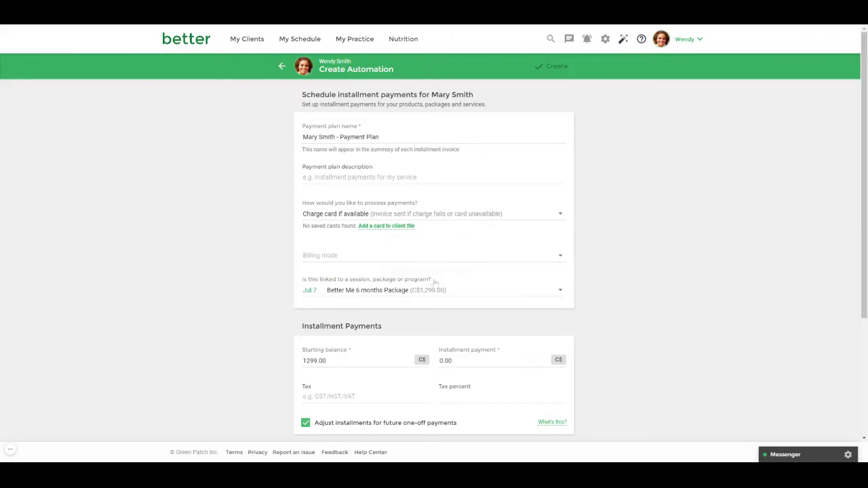
pyautogui.click(427, 298)
pyautogui.click(377, 249)
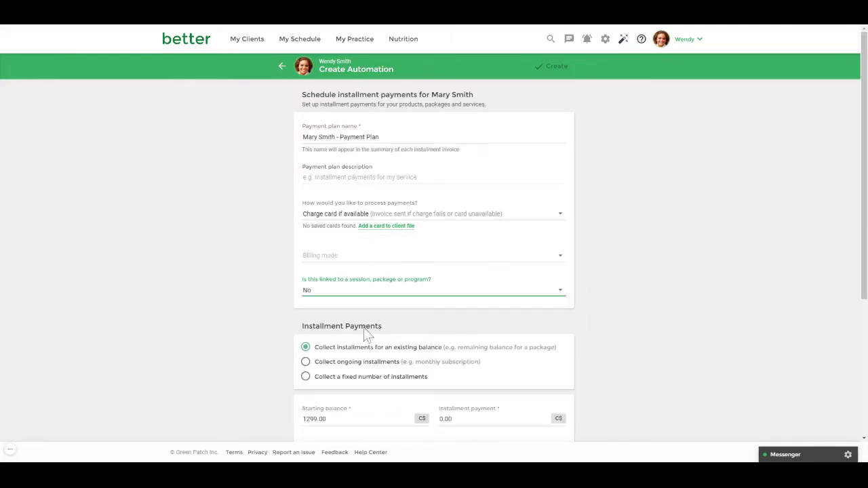
# Try collecting ongoing installments as the plan's installment type
pyautogui.scroll(-3, 379, 326)
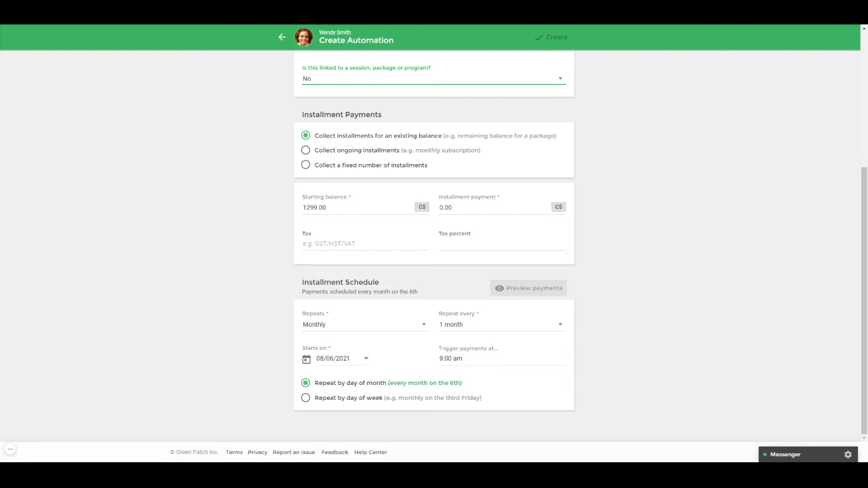
pyautogui.click(339, 244)
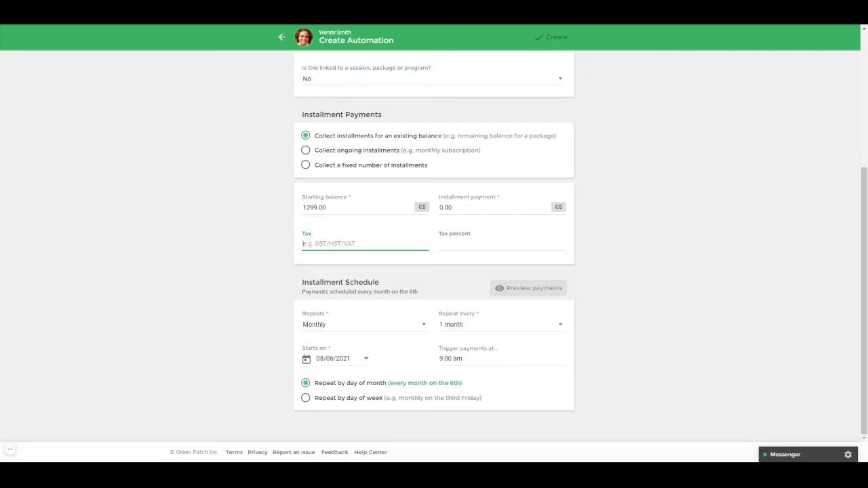
pyautogui.click(361, 153)
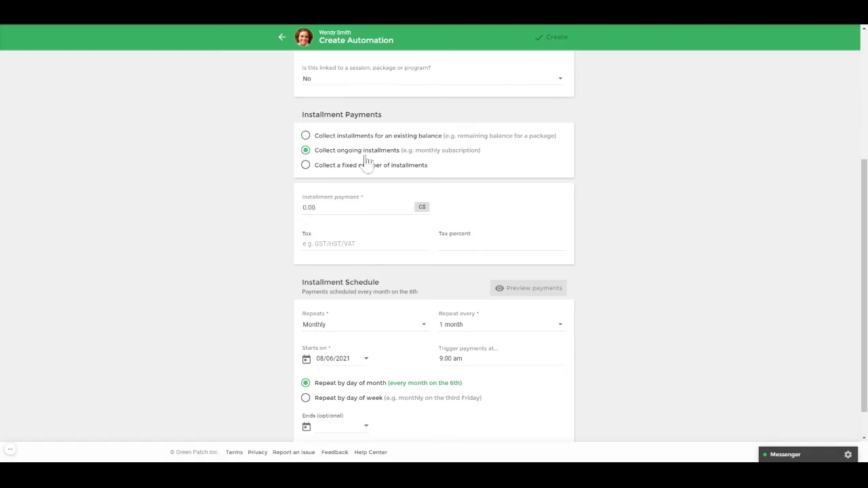
# Choose to collect a fixed number of installments and set the installment payment to 200.00
pyautogui.click(377, 208)
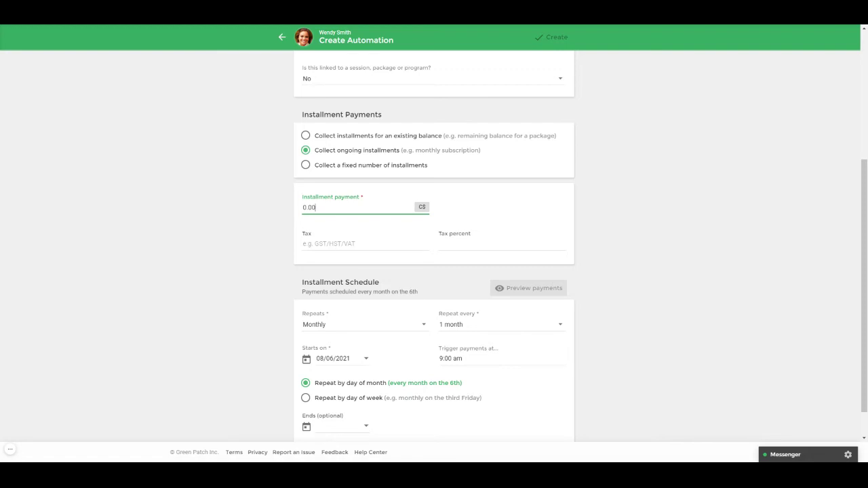
pyautogui.press('BackSpace')
pyautogui.press('BackSpace')
pyautogui.press('BackSpace')
pyautogui.press('BackSpace')
pyautogui.click(362, 165)
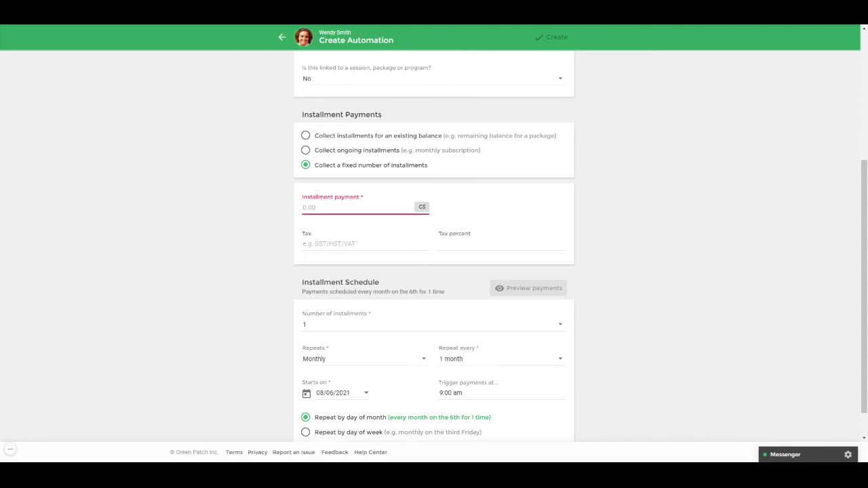
pyautogui.write('200')
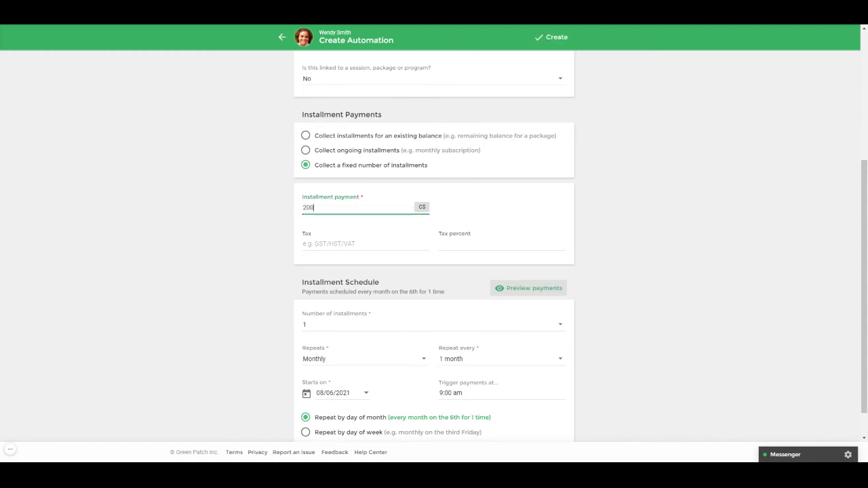
pyautogui.write('.00')
# Set the number of installments in the installment schedule to 6
pyautogui.scroll(-1, 354, 216)
pyautogui.click(376, 300)
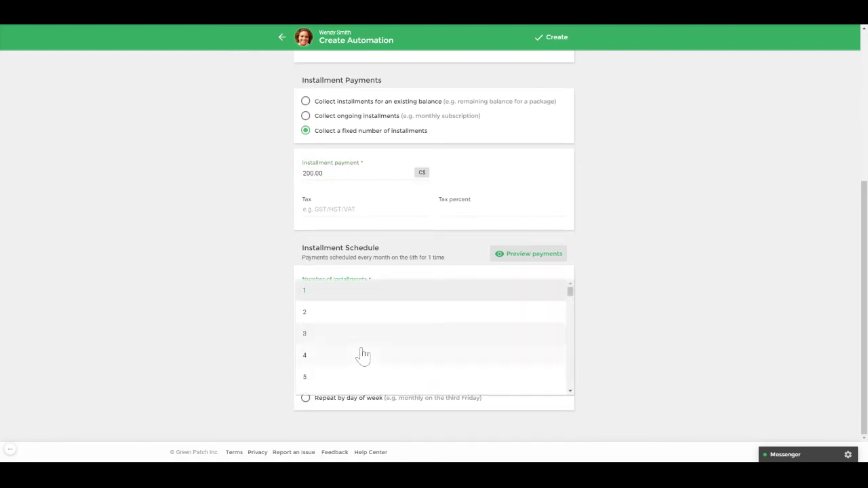
pyautogui.scroll(-1, 339, 343)
pyautogui.click(314, 356)
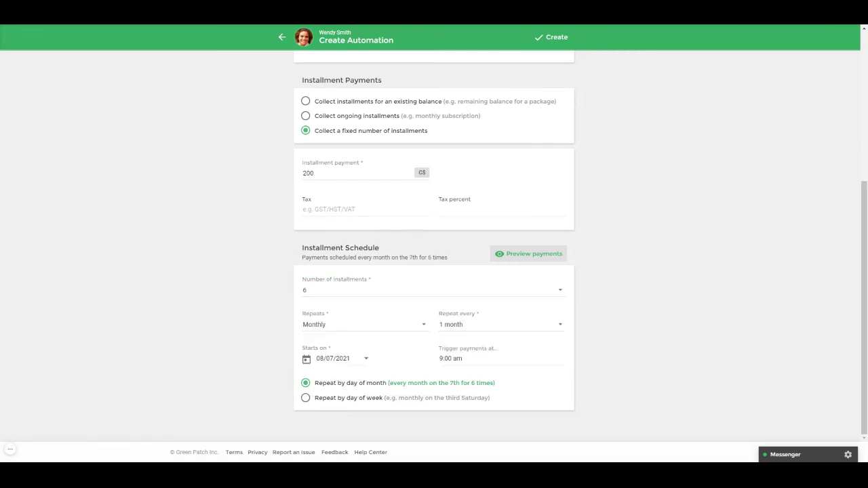
# Examine the installment schedule's options for repeat frequency, interval, start date, trigger time and repeat day
pyautogui.click(354, 334)
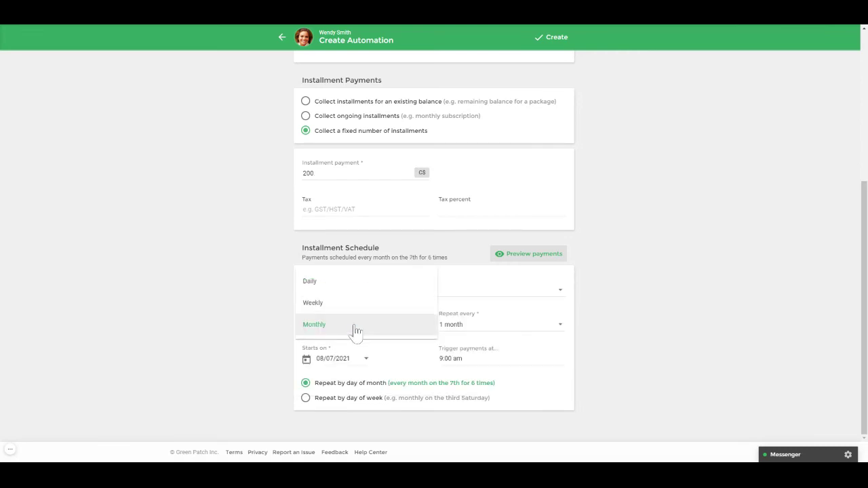
pyautogui.click(352, 327)
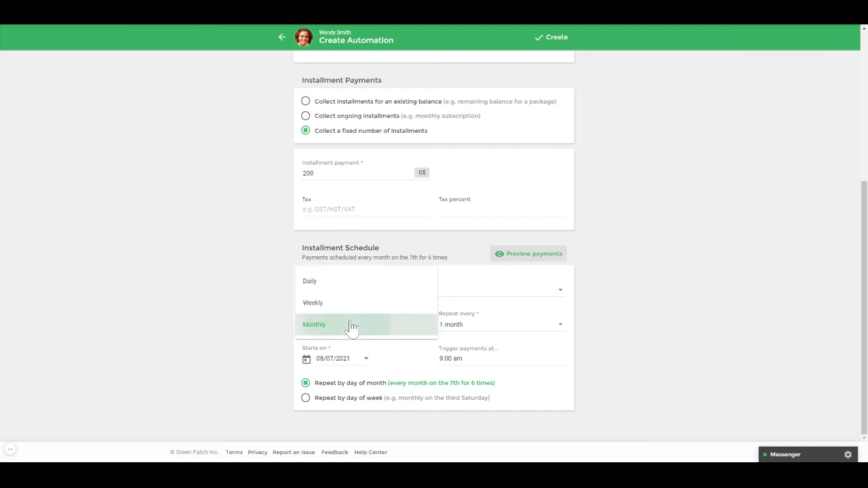
pyautogui.click(477, 327)
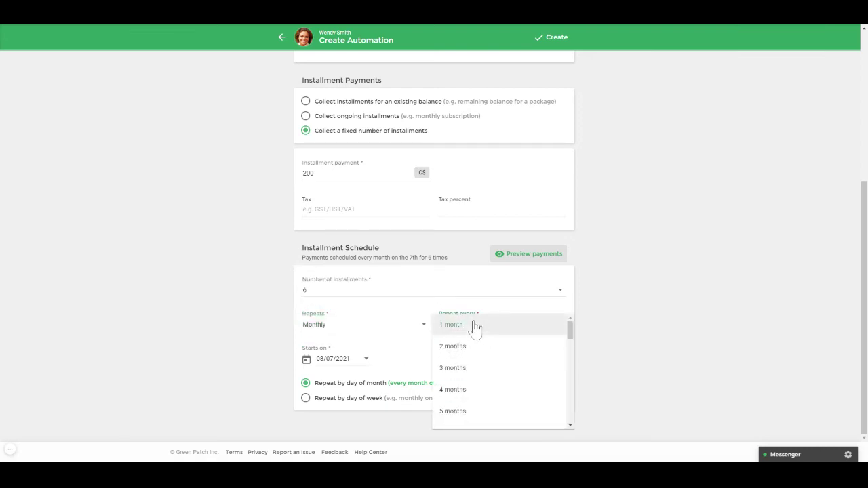
pyautogui.click(586, 304)
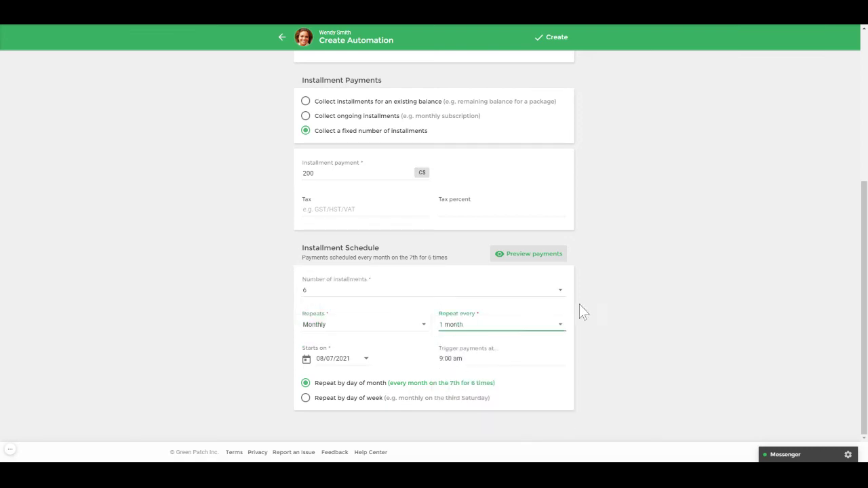
pyautogui.click(364, 360)
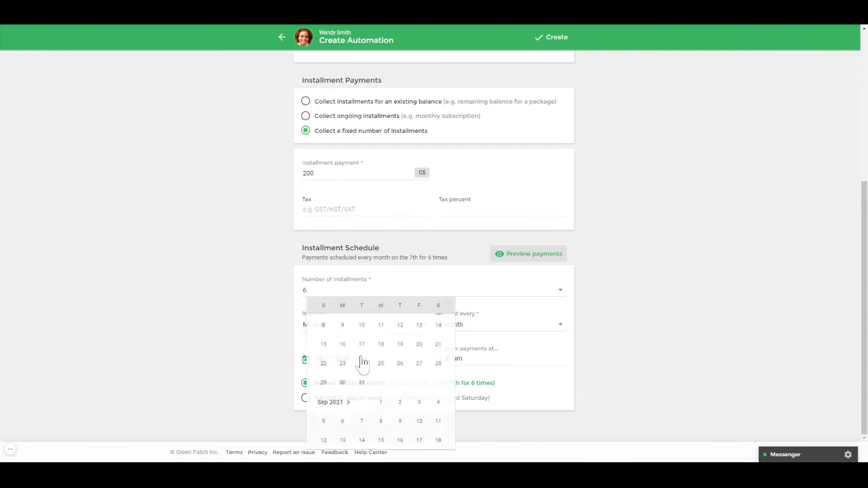
pyautogui.click(469, 356)
pyautogui.click(468, 356)
pyautogui.click(591, 359)
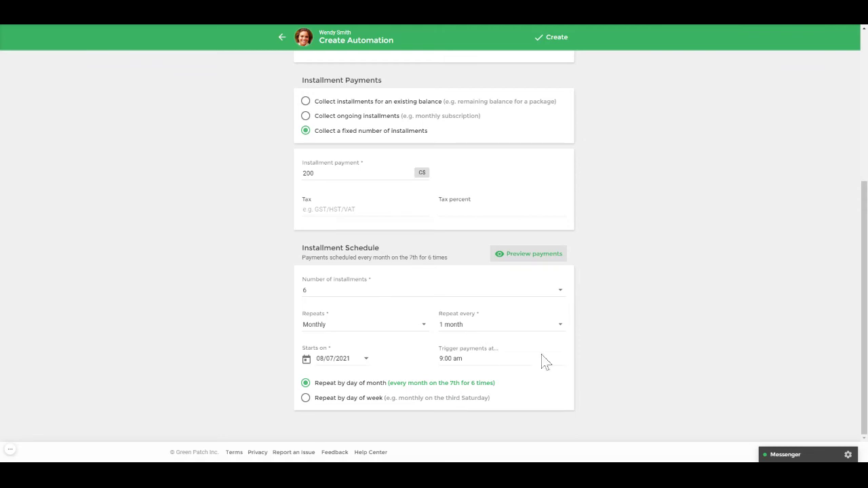
pyautogui.click(360, 401)
# Switch to collecting installments for an existing balance and set the starting balance to 1299.00
pyautogui.click(409, 103)
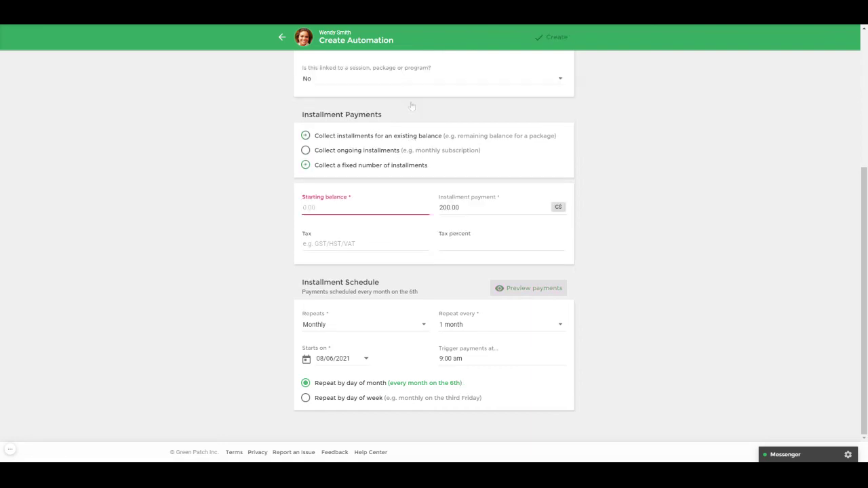
pyautogui.click(353, 207)
pyautogui.write('1299.00')
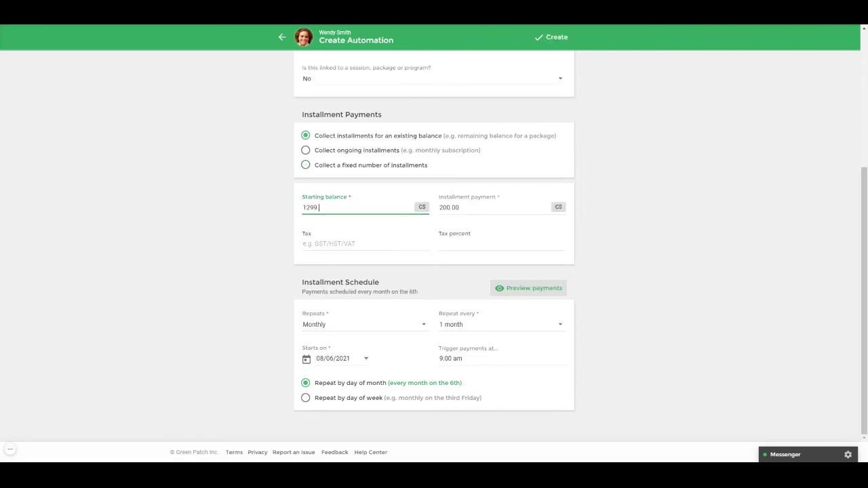
# Preview the payments scheduled for the existing balance with the 200.00 installment payment, and close the preview
pyautogui.click(493, 204)
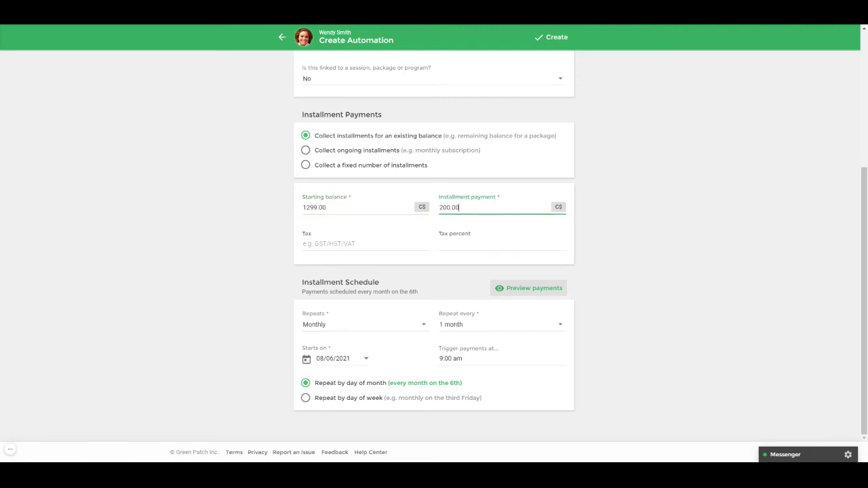
pyautogui.click(539, 295)
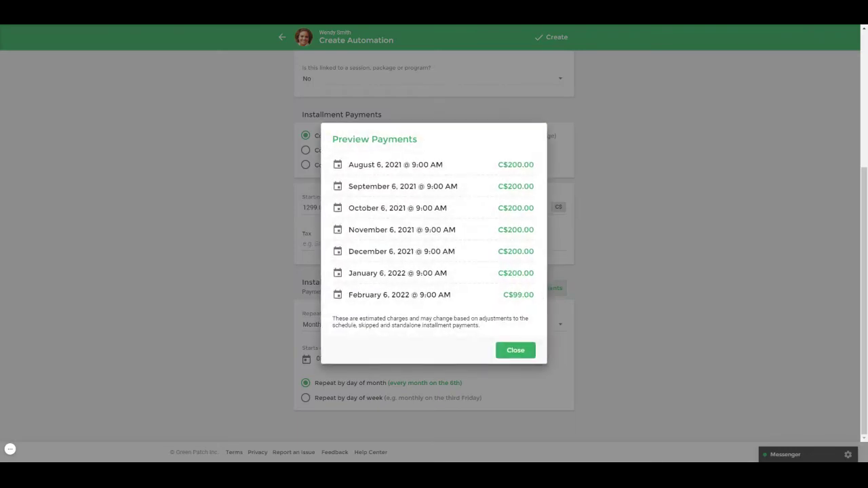
pyautogui.click(526, 351)
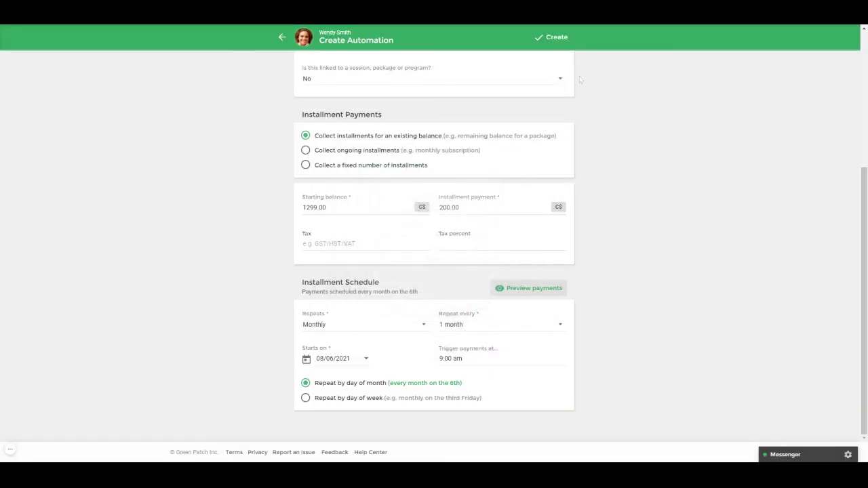
# Create the payment plan and schedule it with a confirmation notification sent to the client
pyautogui.click(557, 41)
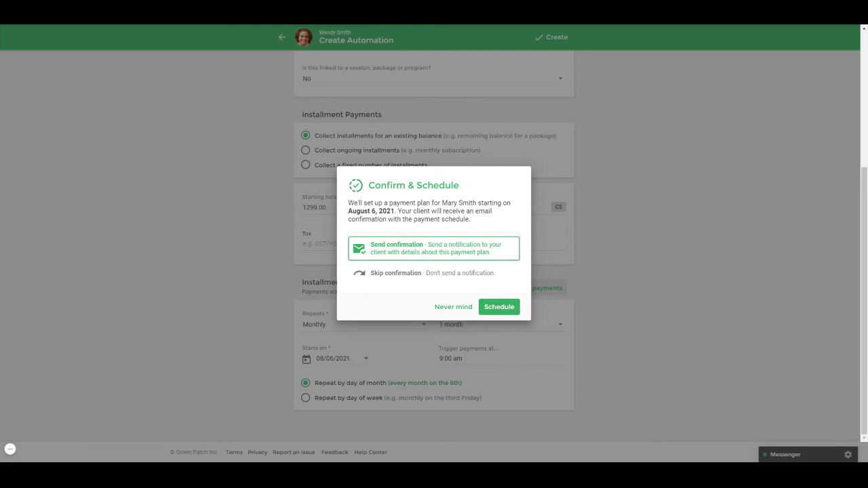
pyautogui.click(507, 309)
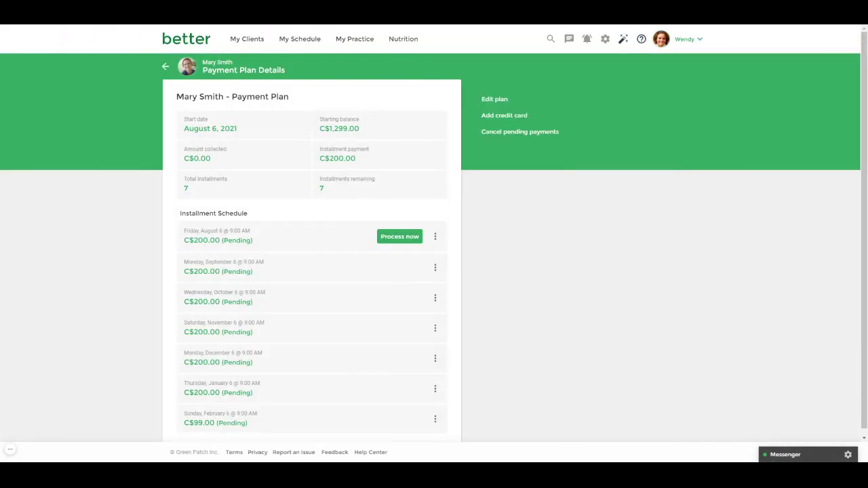
pyautogui.scroll(-1, 507, 304)
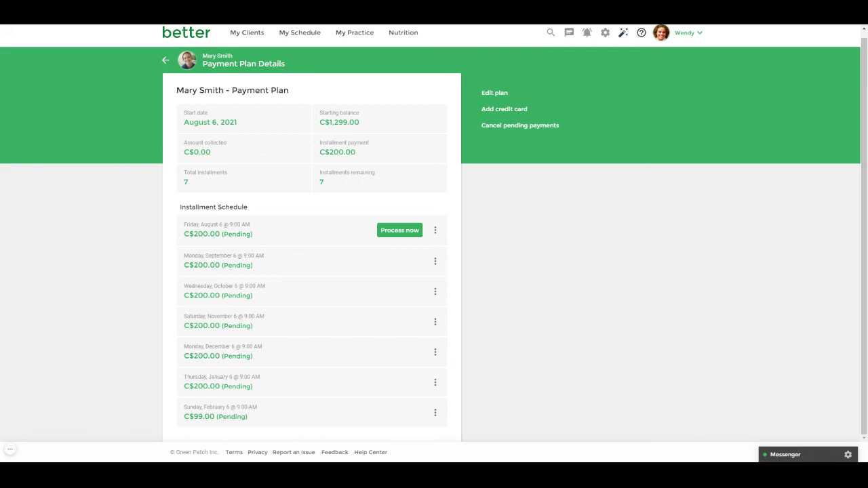
# Open the payment plan from the client's Billing & Payments record and bring up the options for the September 6 installment
pyautogui.click(247, 32)
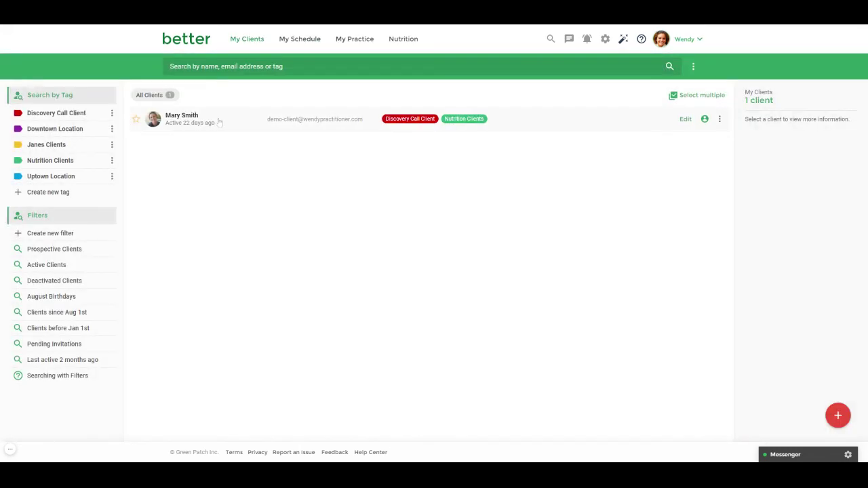
pyautogui.click(218, 122)
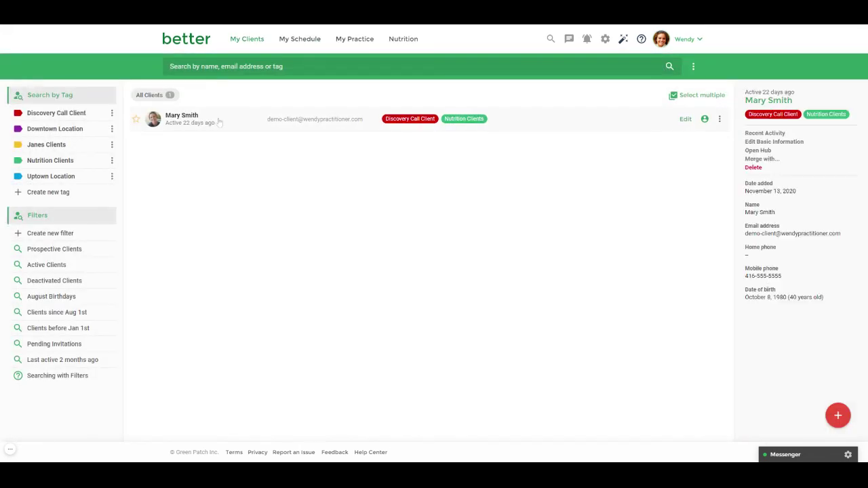
pyautogui.click(219, 122)
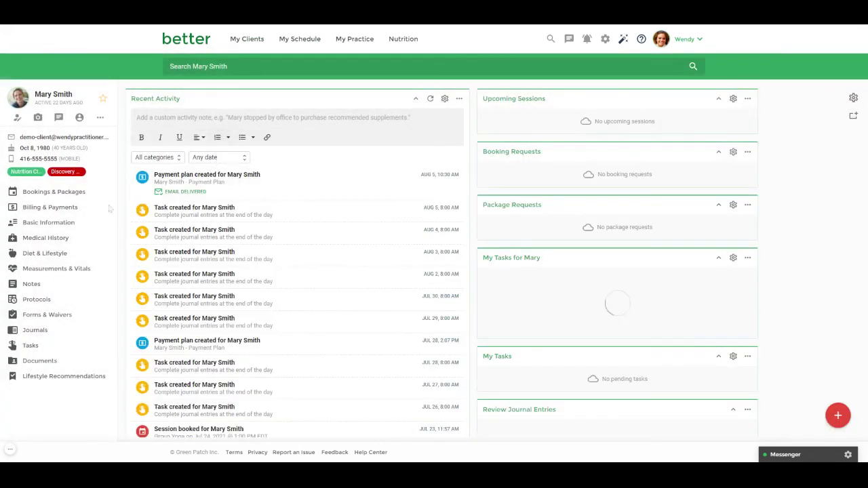
pyautogui.click(79, 208)
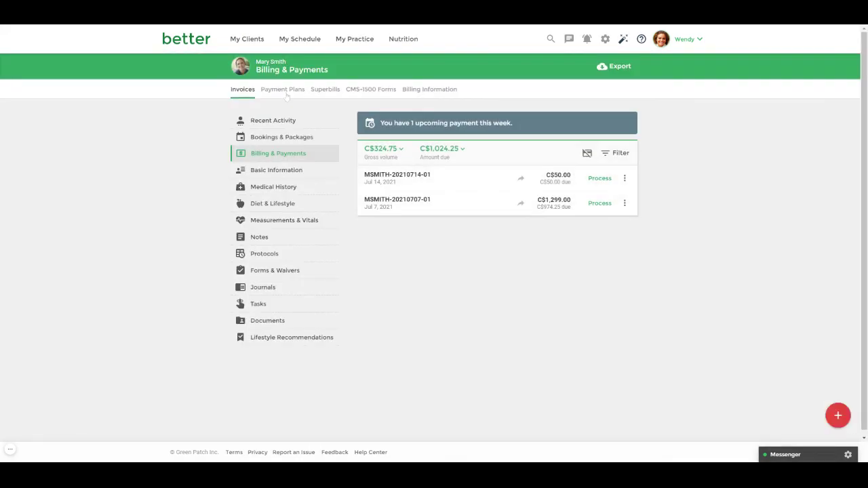
pyautogui.click(284, 91)
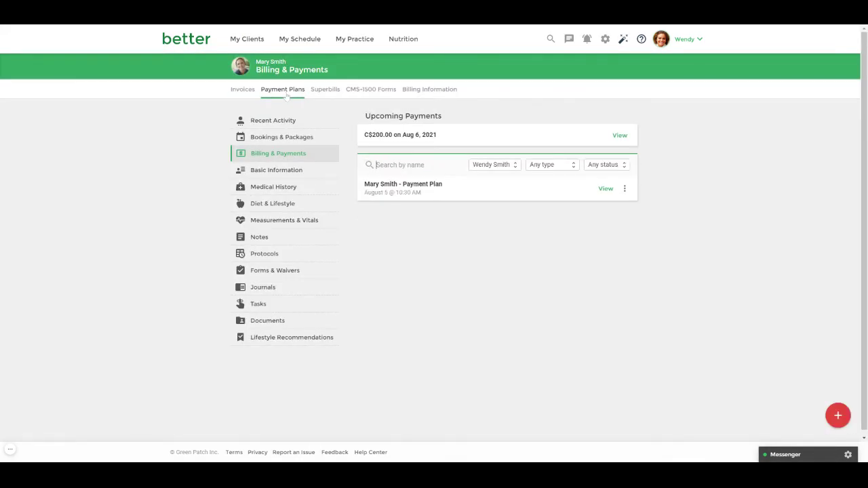
pyautogui.click(605, 188)
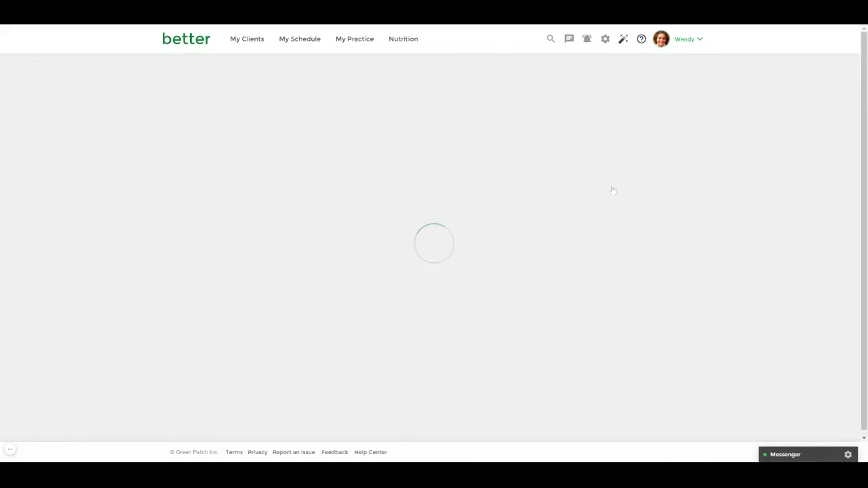
pyautogui.click(435, 268)
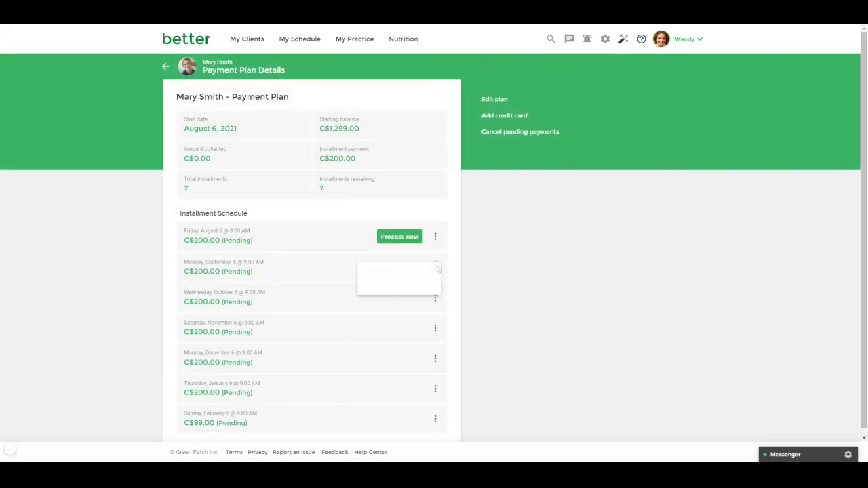